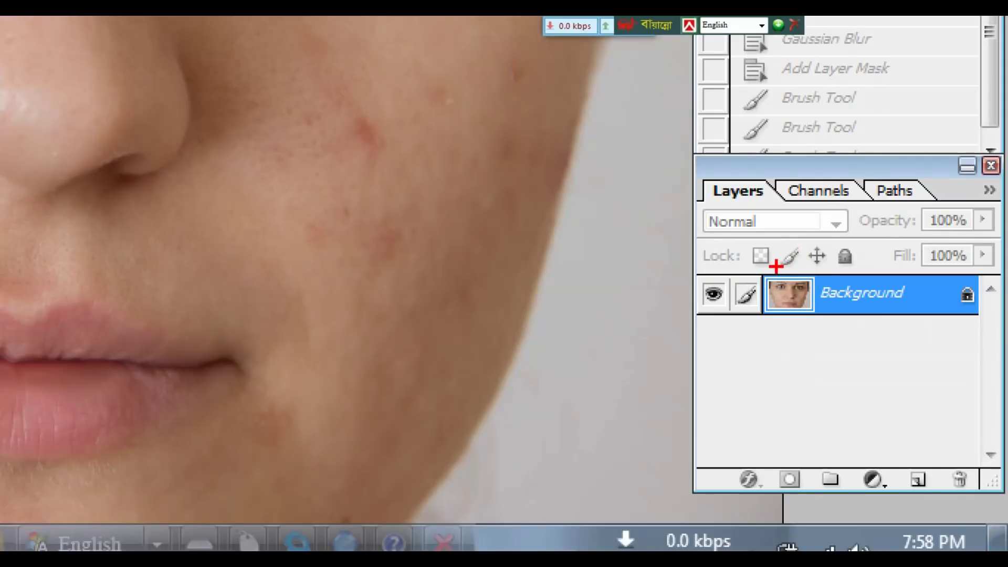
- Duplicate the Background into Layer 1 and invert Layer 1 to a blue negative
left_click_drag(776, 266, 980, 317)
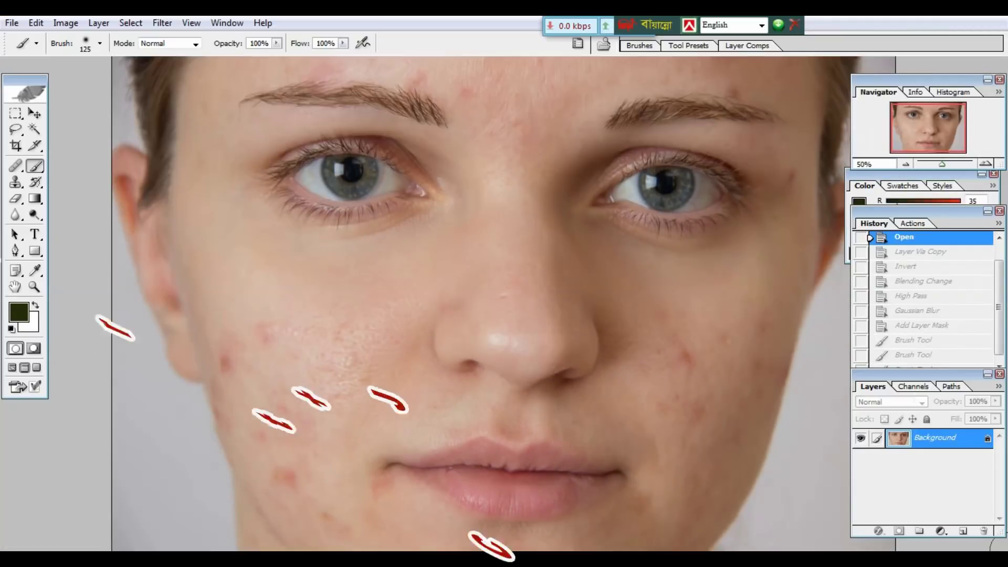
key("ctrl+j")
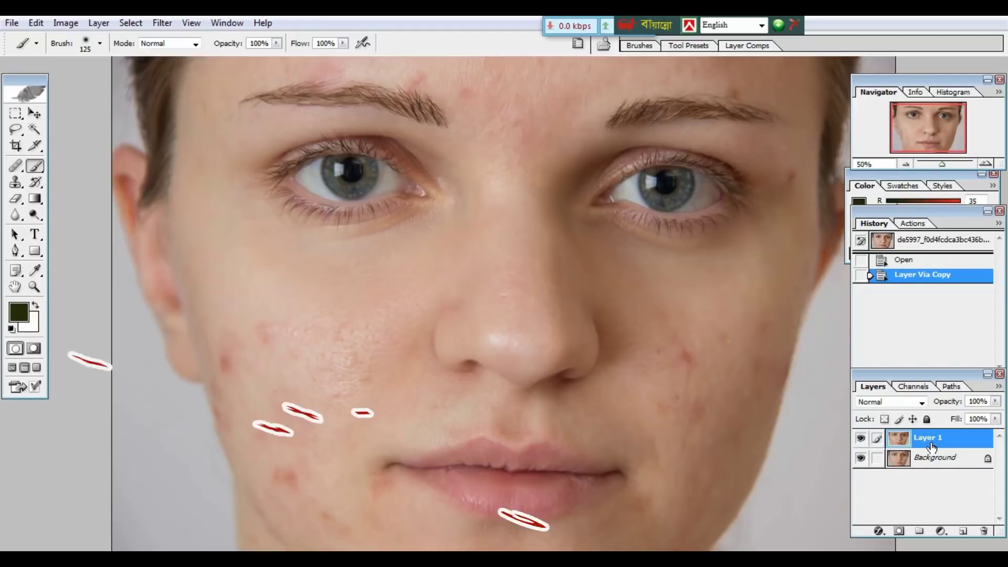
key("ctrl+i")
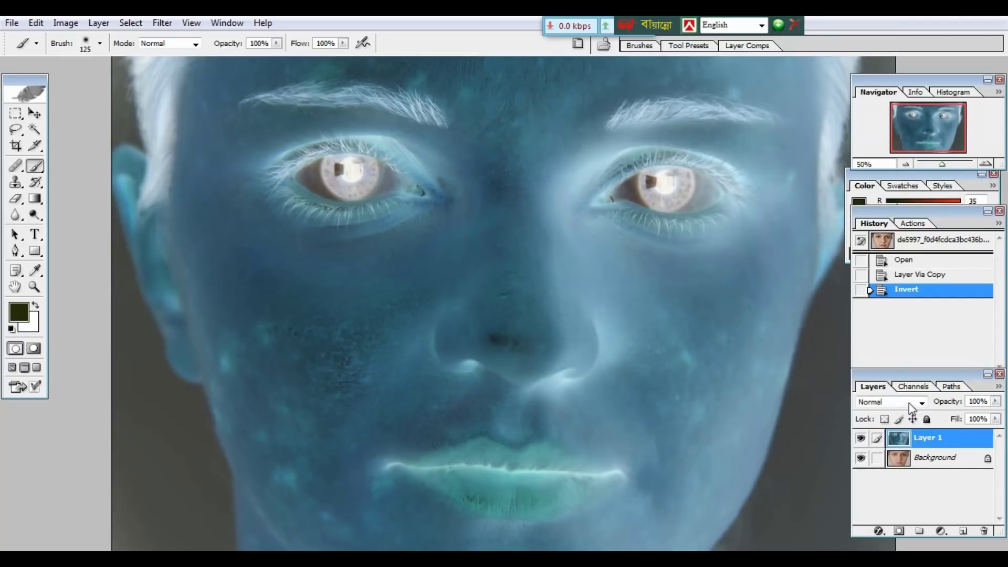
- Set Layer 1's blend mode to Vivid Light and zoom out to fit the image
left_click(914, 402)
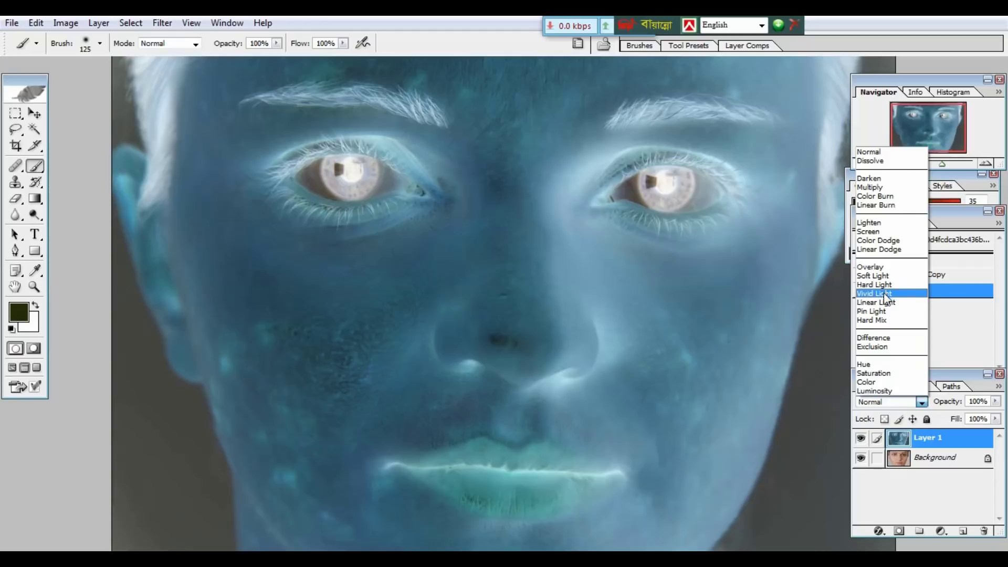
left_click(883, 293)
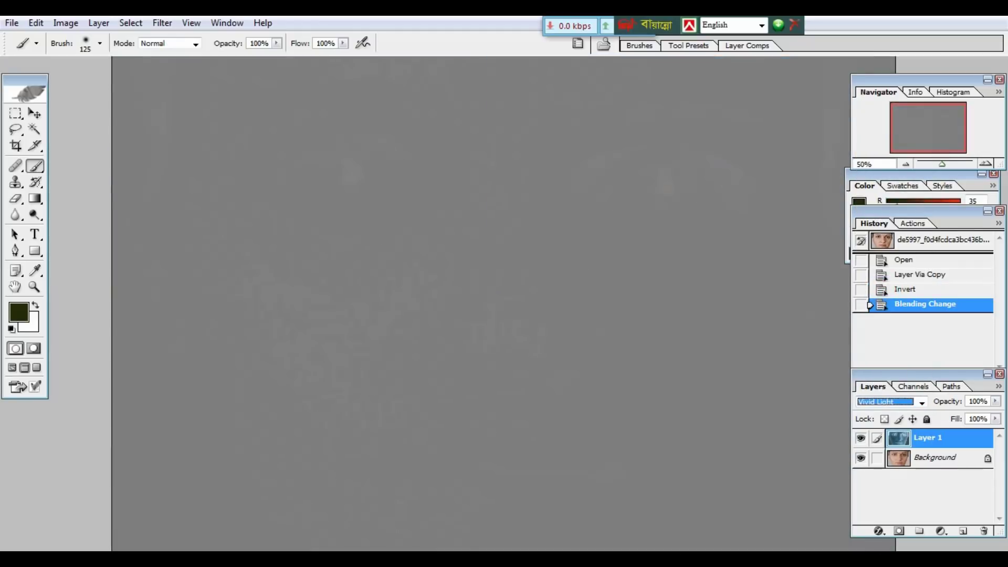
key("ctrl+minus")
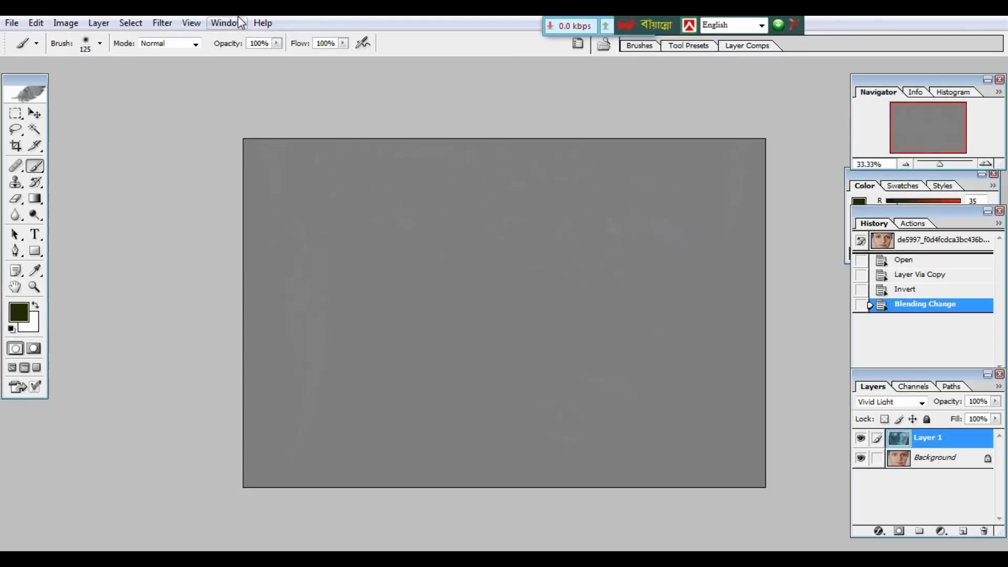
- Apply a High Pass filter to Layer 1 with a radius of about 17.9 pixels
left_click(162, 23)
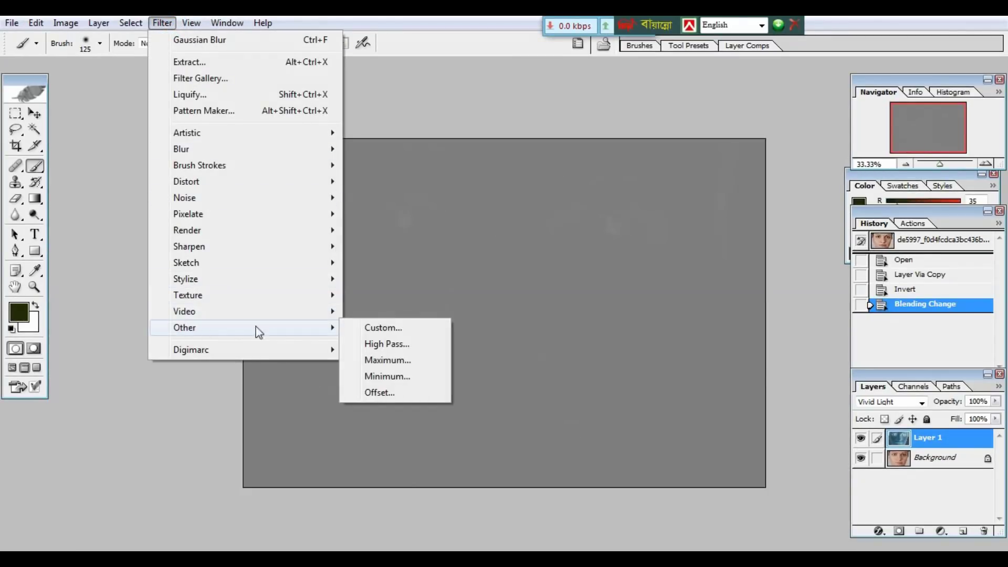
mouse_move(237, 327)
left_click(375, 345)
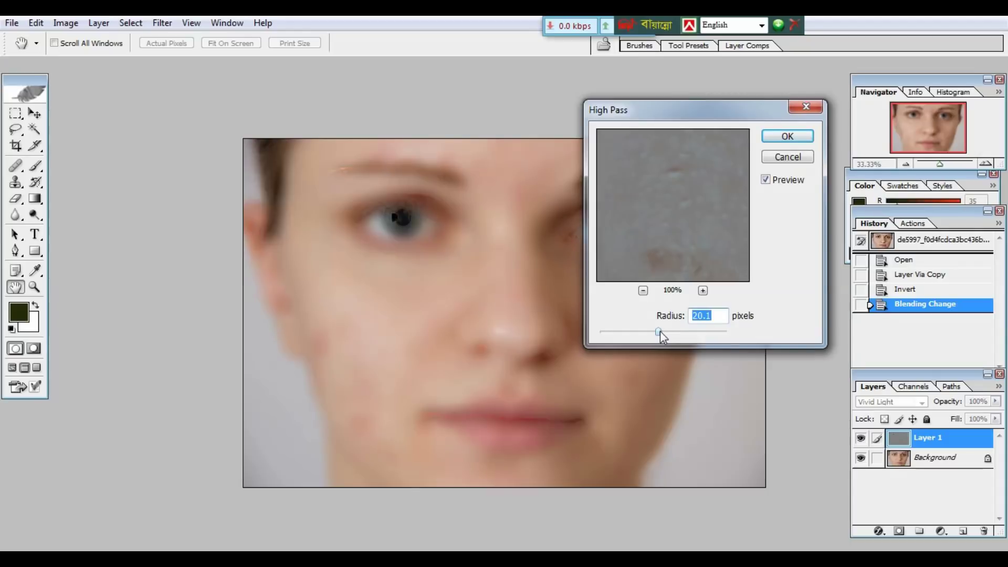
left_click_drag(659, 331, 653, 332)
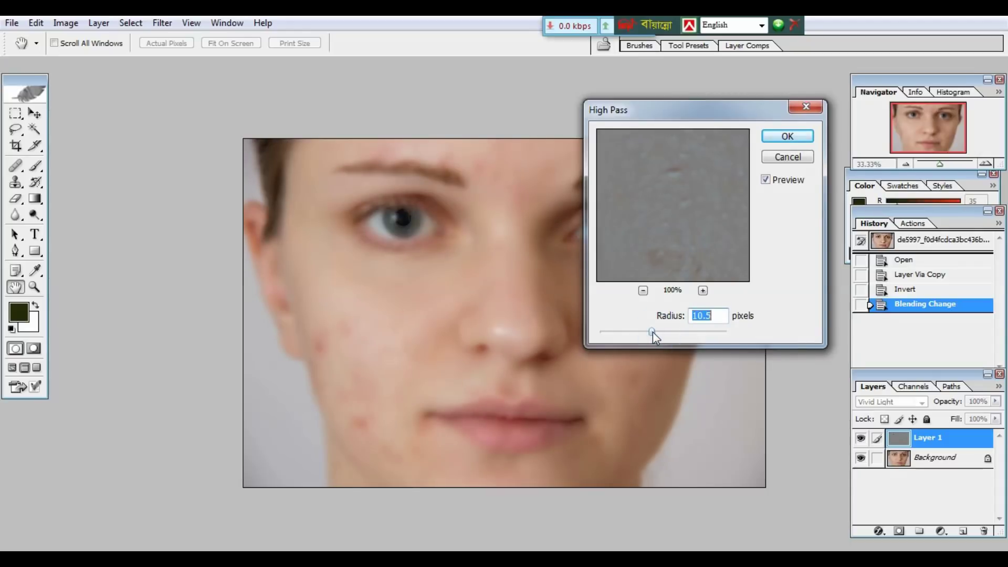
key("Up")
left_click(654, 332)
left_click_drag(653, 332, 657, 332)
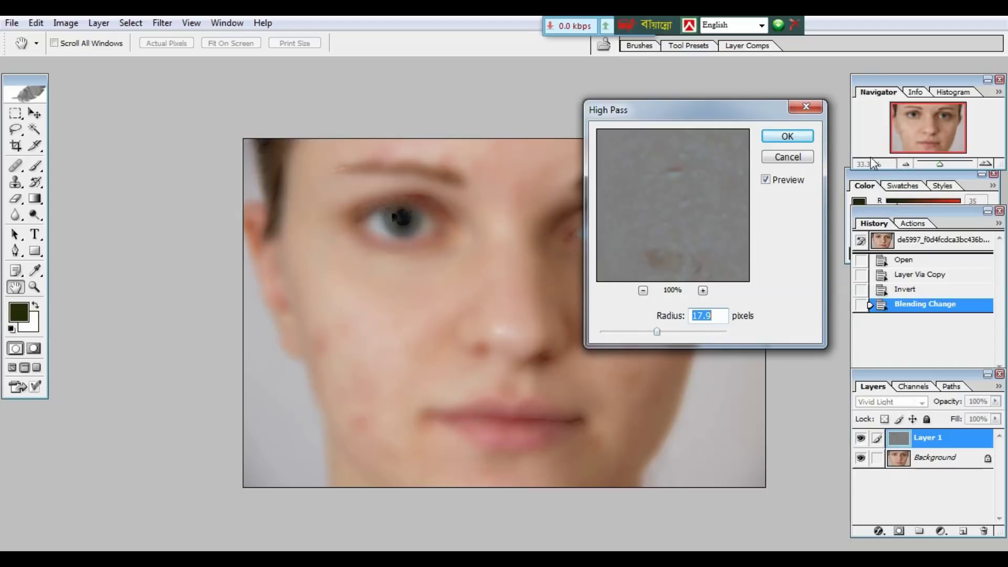
left_click(787, 137)
key("b")
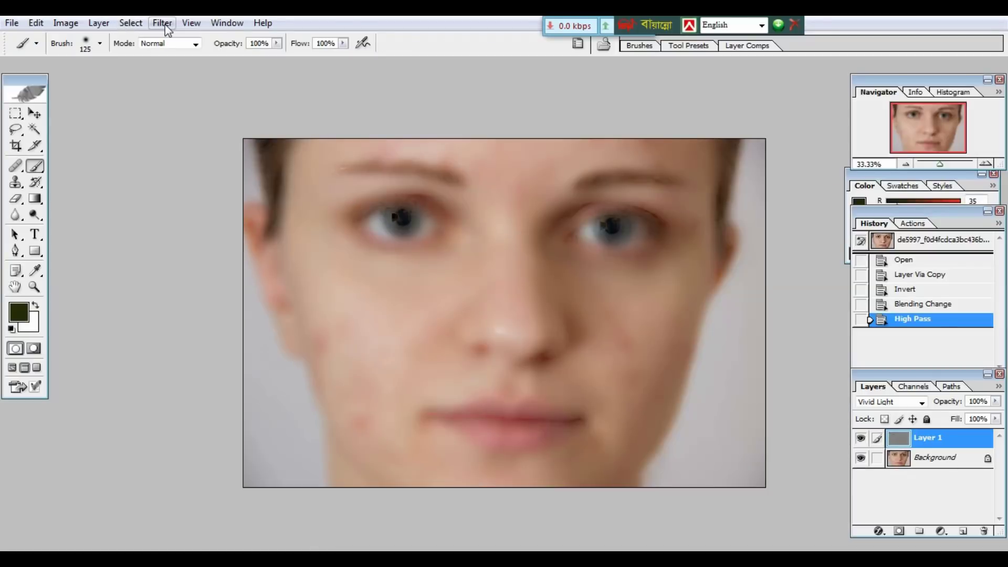
- Add a 2.5-pixel Gaussian Blur to Layer 1
left_click(164, 23)
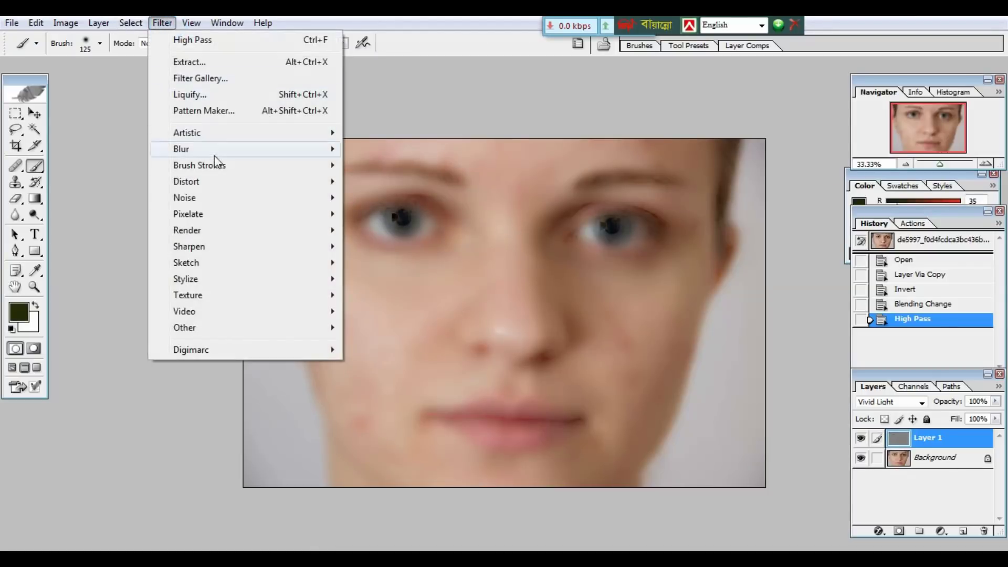
left_click(196, 150)
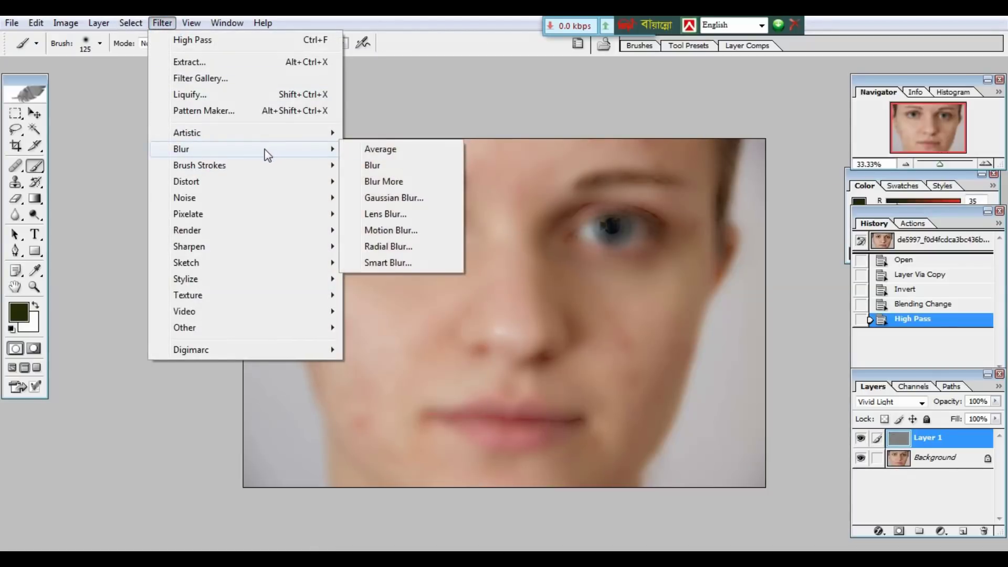
mouse_move(182, 149)
left_click(389, 200)
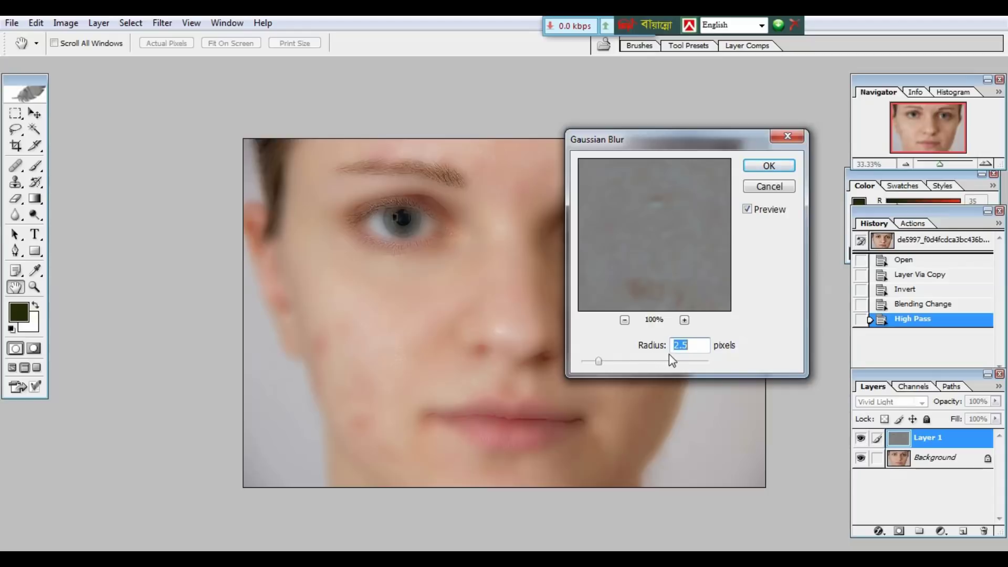
left_click(769, 165)
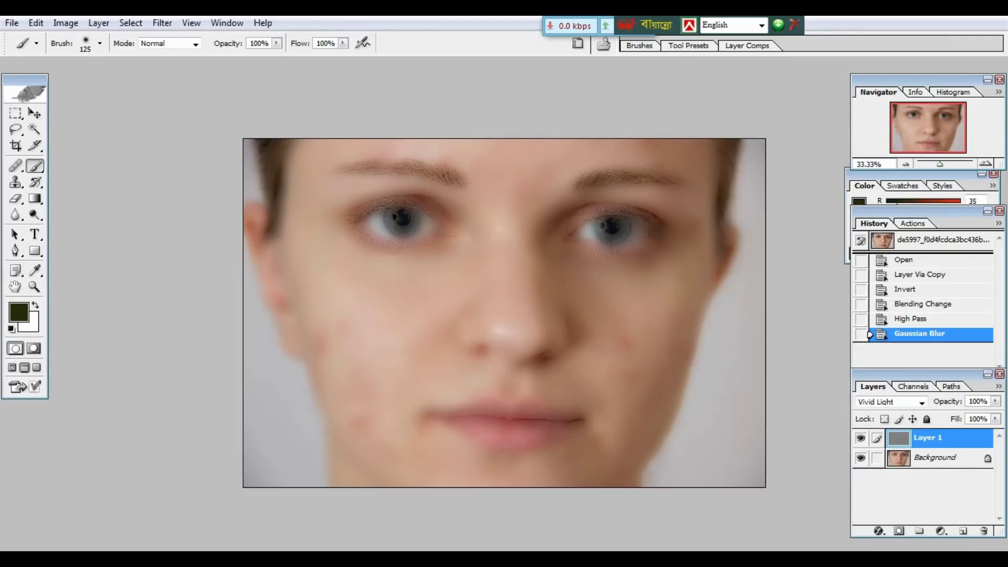
- Add a black, hide-all layer mask to Layer 1
left_click(898, 533, "alt")
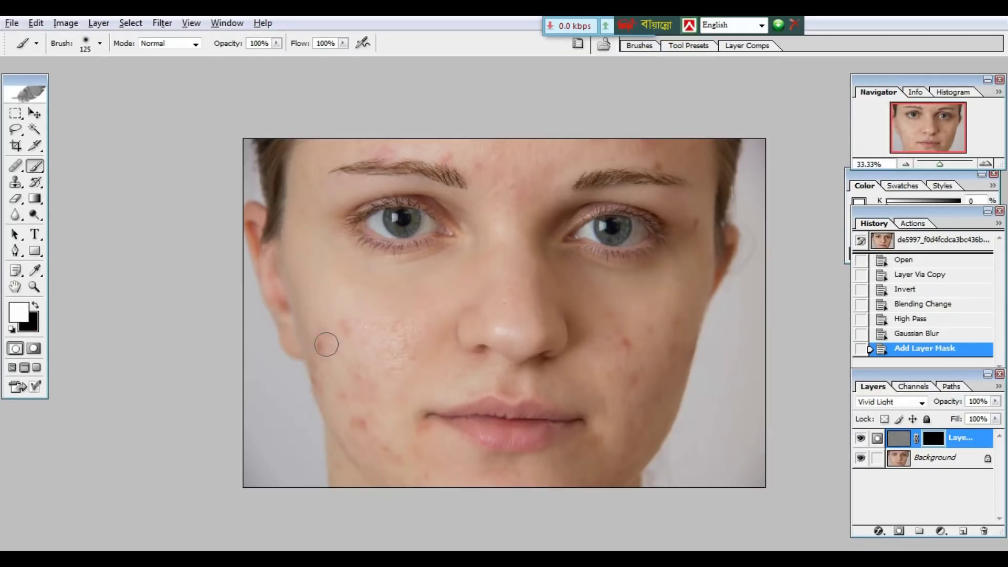
- Paint Layer 1's mask white over the cheeks, brow, forehead and around the eyes
left_click_drag(322, 342, 346, 329)
key("ctrl+plus")
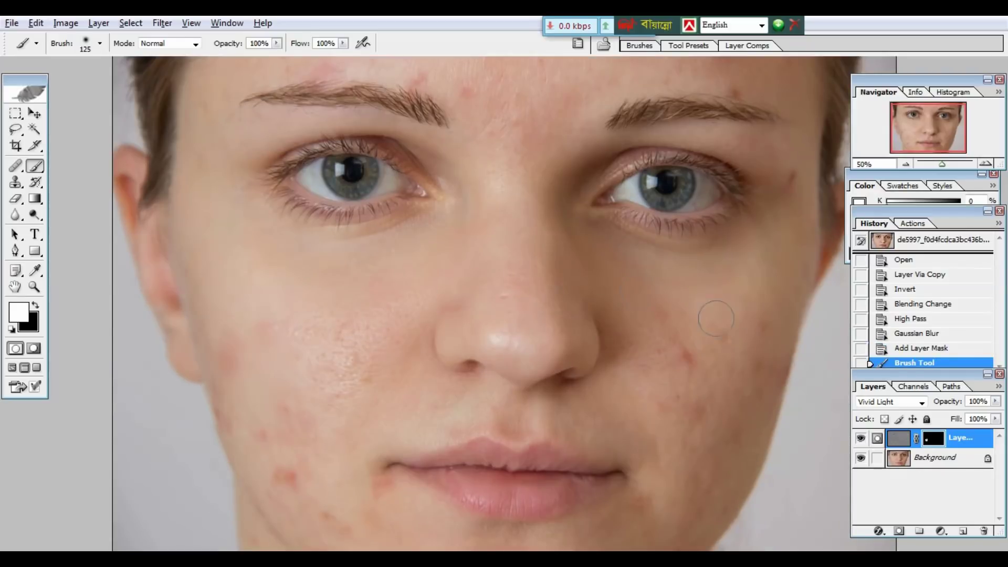
mouse_move(667, 309)
left_mouse_down()
mouse_move(679, 329)
mouse_move(676, 378)
left_mouse_up()
left_click(475, 103)
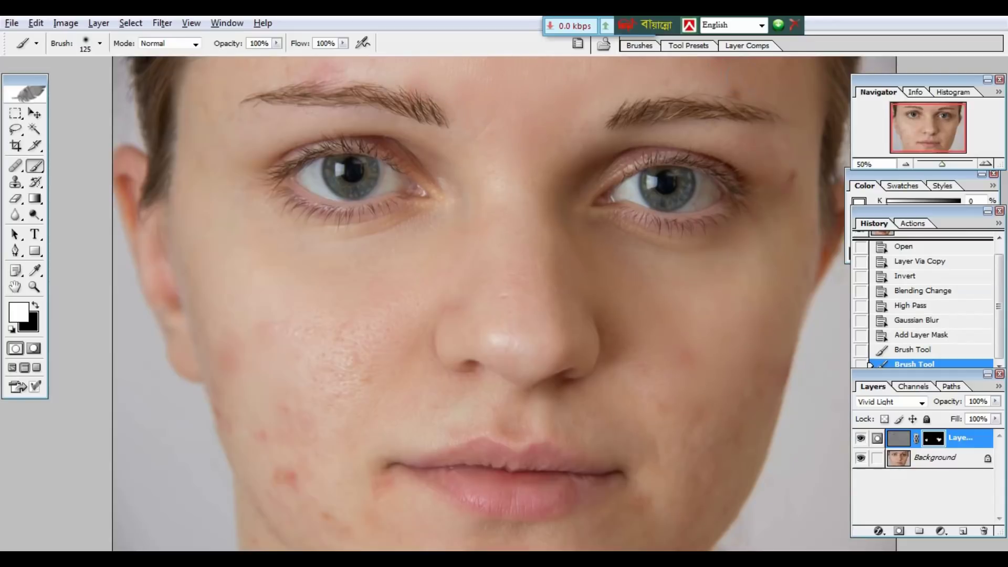
left_click(746, 87)
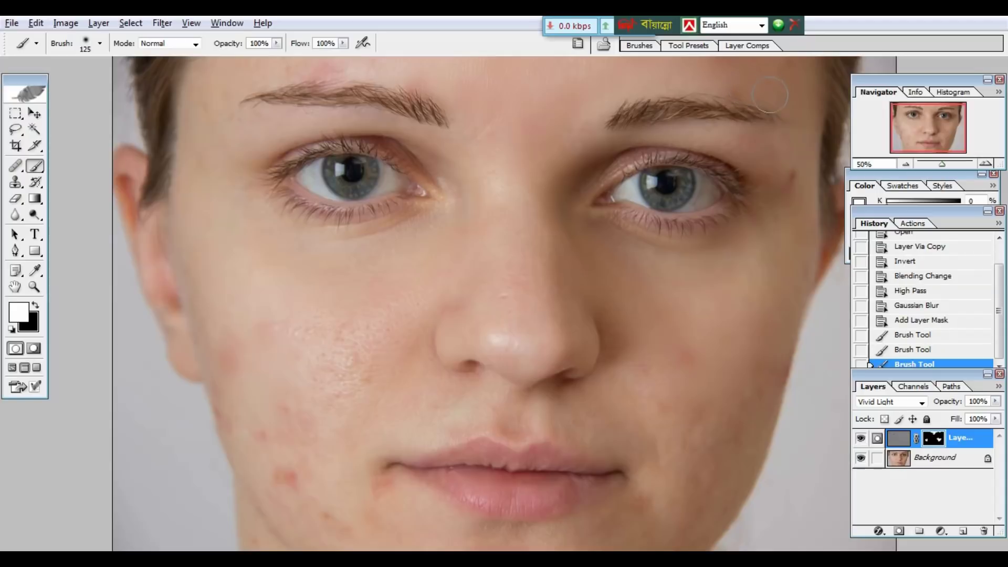
left_click_drag(787, 201, 786, 208)
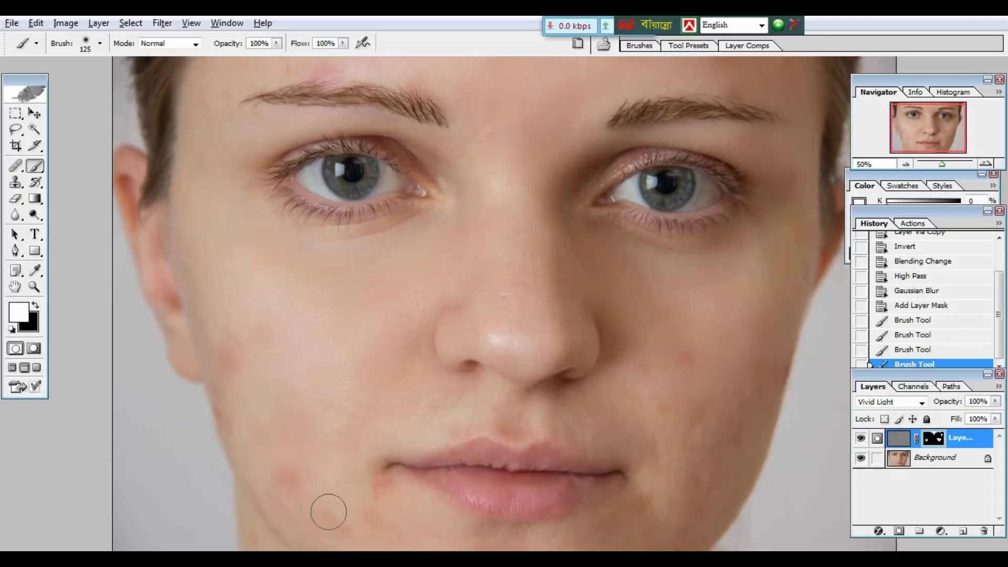
left_click(446, 288)
left_click_drag(673, 441, 662, 292)
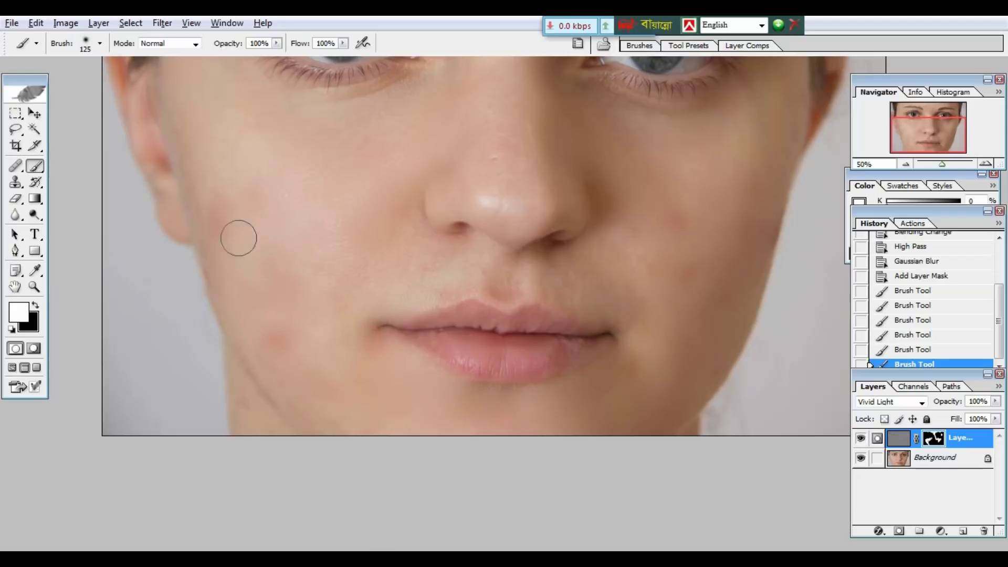
left_click_drag(322, 159, 383, 342)
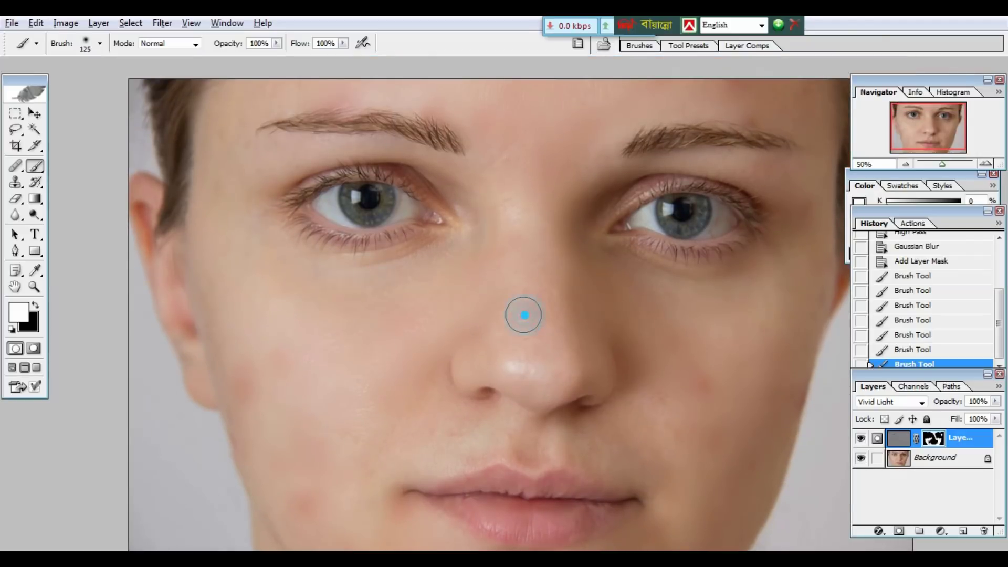